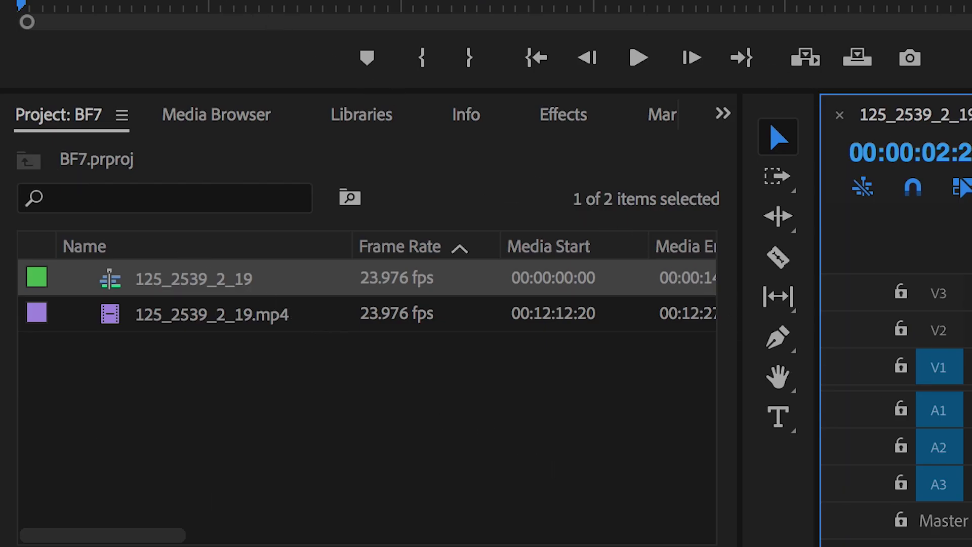
Find Black & White by searching 'black' and drag it onto the street clip.
{"action": "left_click", "coordinate": [561, 116]}
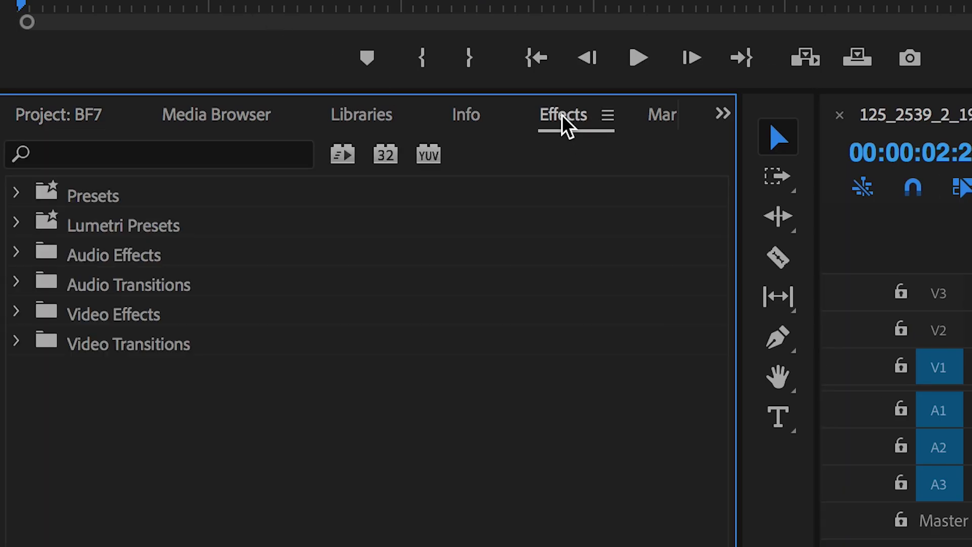
{"action": "left_click", "coordinate": [189, 156]}
{"action": "type", "text": "black"}
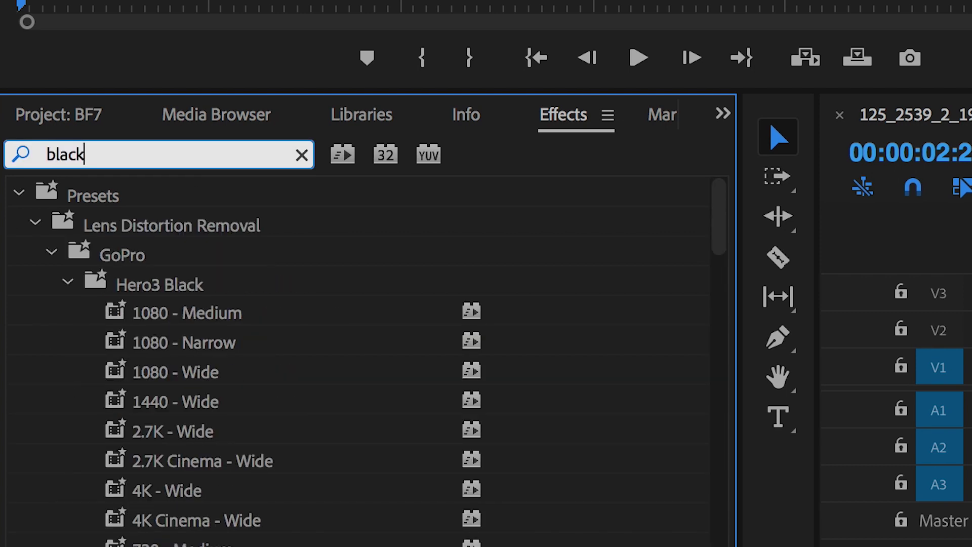
{"action": "scroll", "coordinate": [224, 299], "scroll_direction": "down", "scroll_amount": 10}
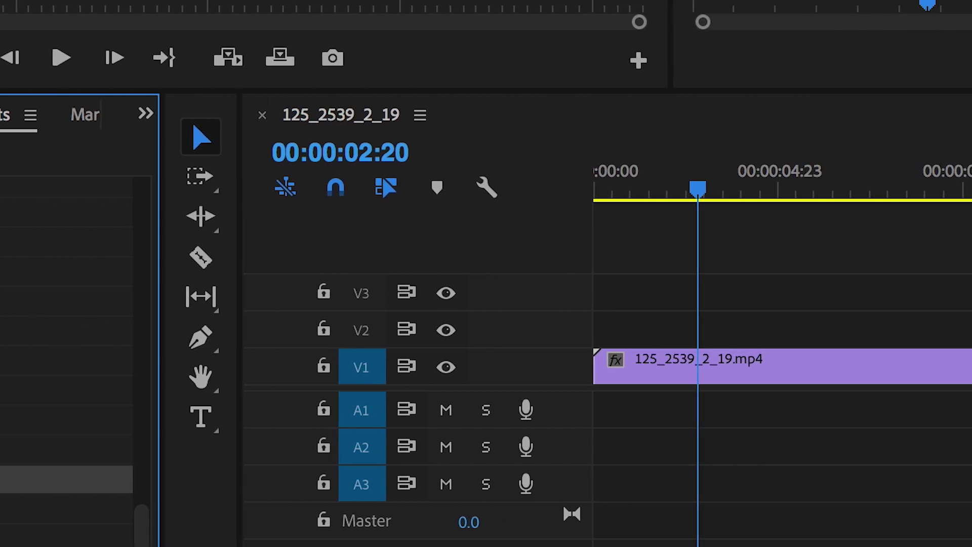
{"action": "left_click_drag", "start_coordinate": [173, 480], "coordinate": [602, 380]}
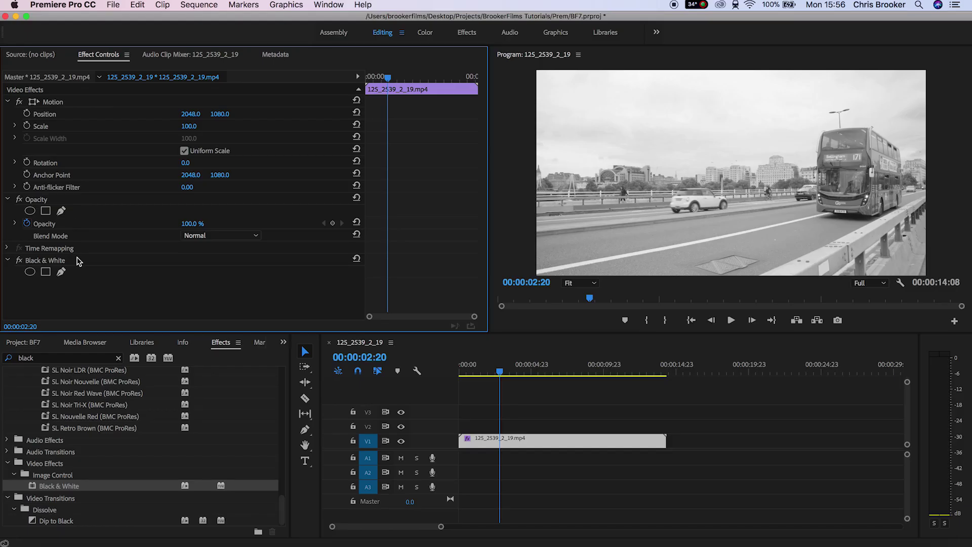
{"action": "left_click", "coordinate": [60, 263]}
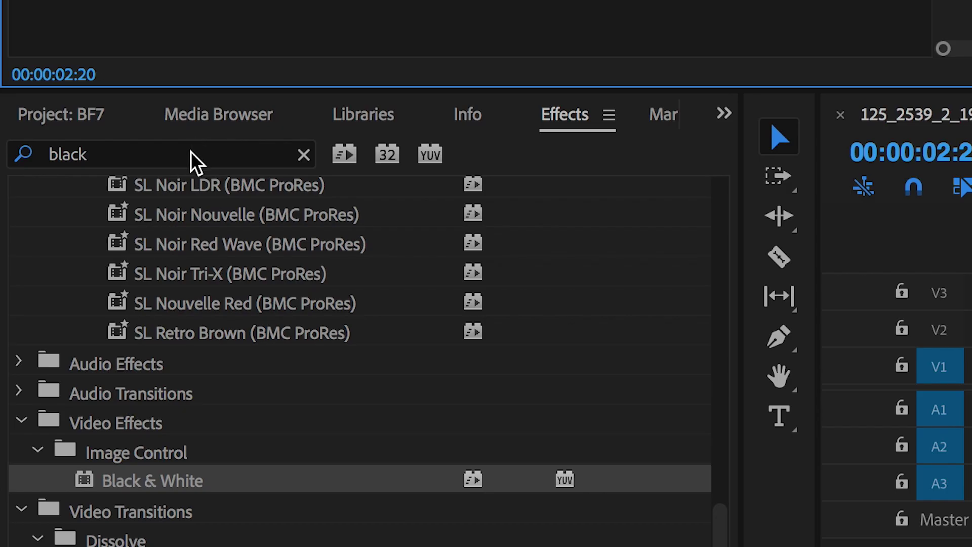
{"action": "double_click", "coordinate": [79, 358]}
Add Levels, raise its black input level, then collapse Levels and Black & White.
{"action": "key", "text": "BackSpace"}
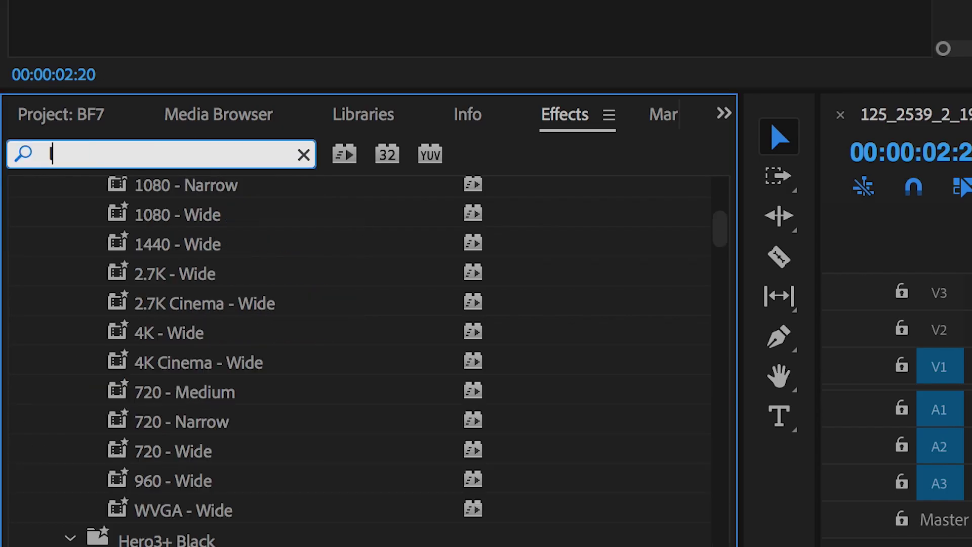
{"action": "type", "text": "leve"}
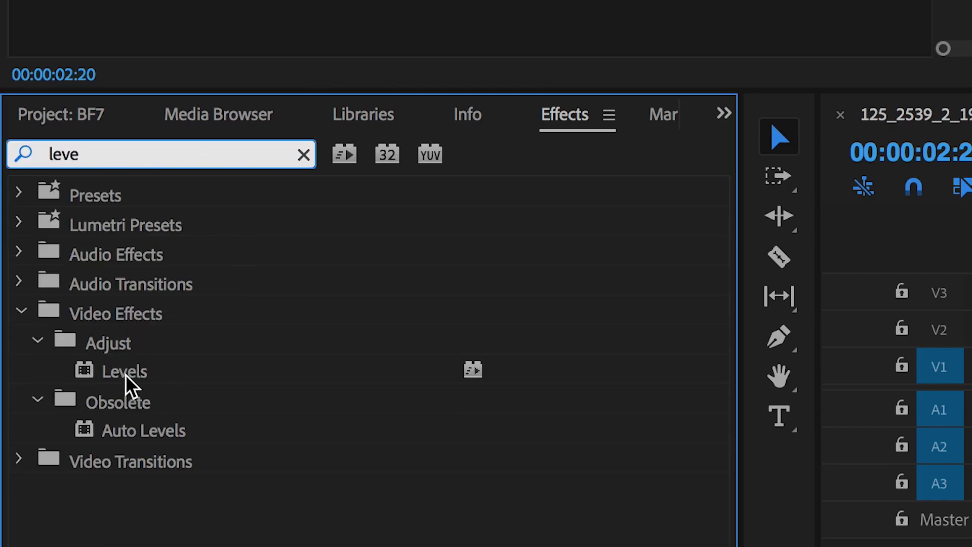
{"action": "left_click_drag", "start_coordinate": [129, 384], "coordinate": [387, 35]}
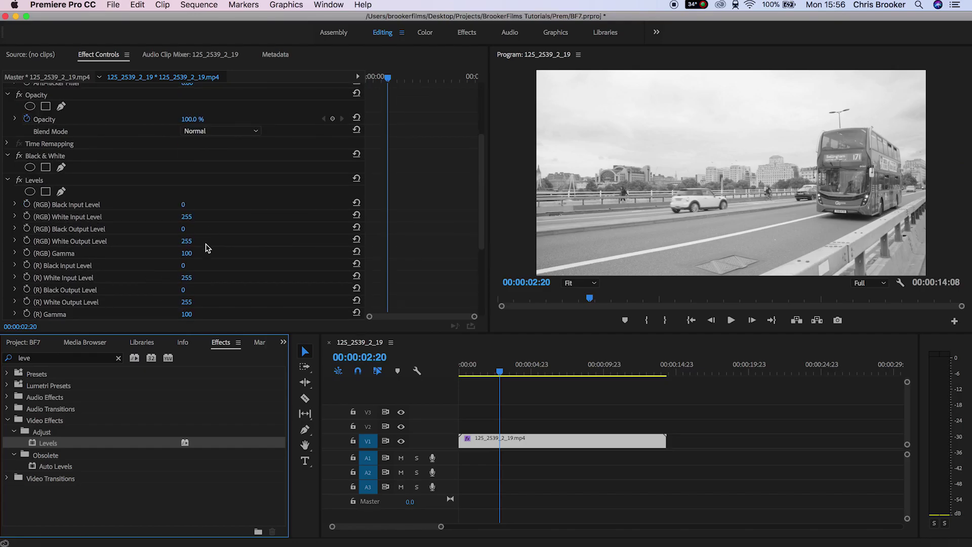
{"action": "left_click", "coordinate": [184, 203]}
{"action": "mouse_move", "coordinate": [183, 204]}
{"action": "left_mouse_down"}
{"action": "mouse_move", "coordinate": [220, 204]}
{"action": "mouse_move", "coordinate": [177, 215]}
{"action": "left_mouse_up"}
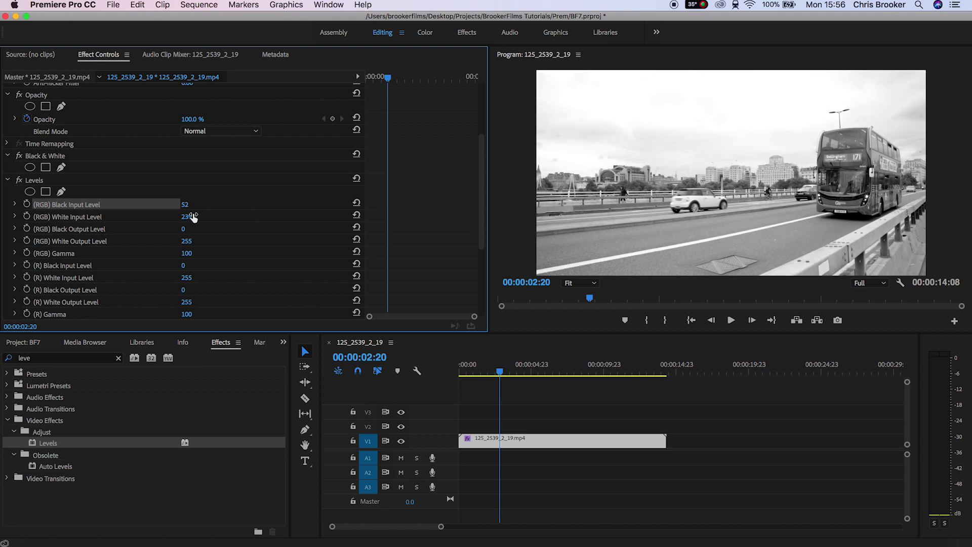
{"action": "left_click", "coordinate": [9, 180]}
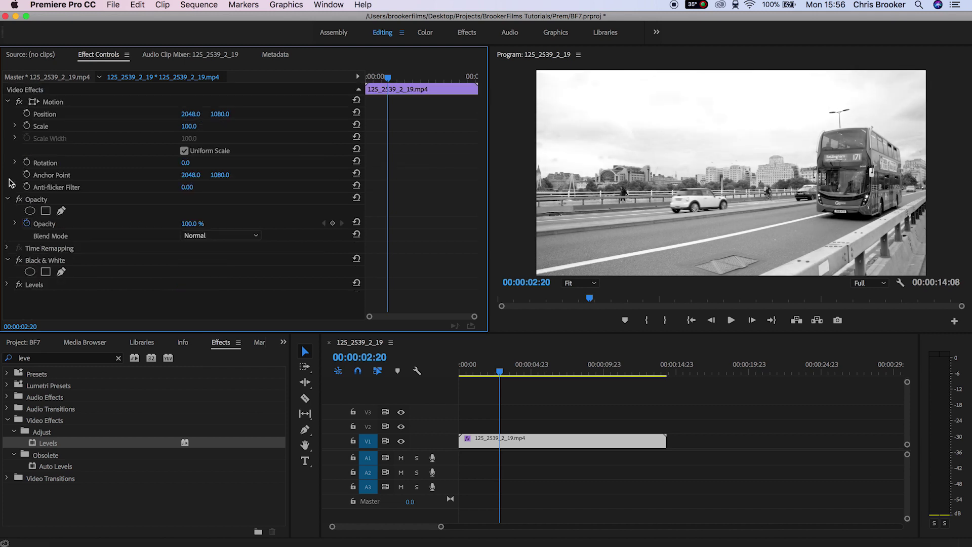
{"action": "left_click", "coordinate": [5, 264]}
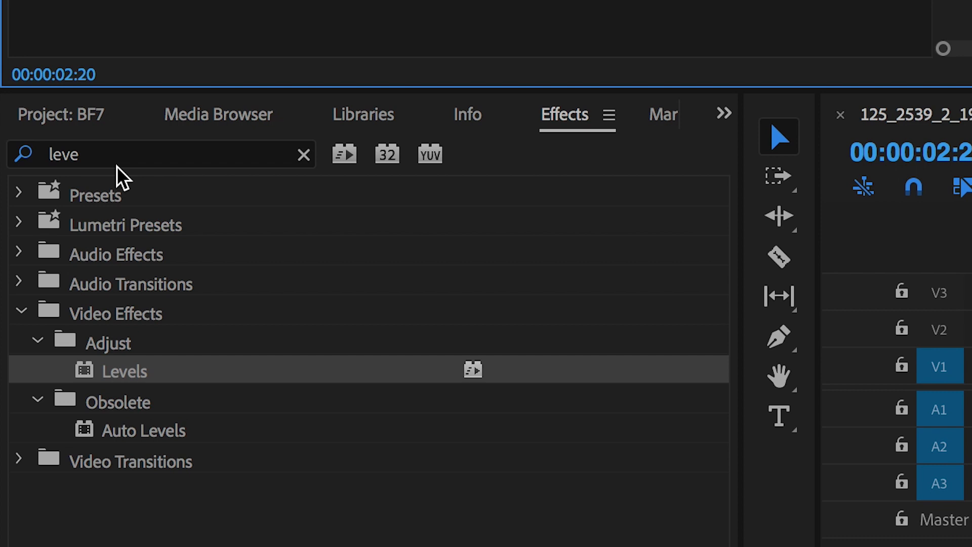
Apply Fast Color Corrector from a 'fast' search and select Black & White for removal.
{"action": "double_click", "coordinate": [127, 156]}
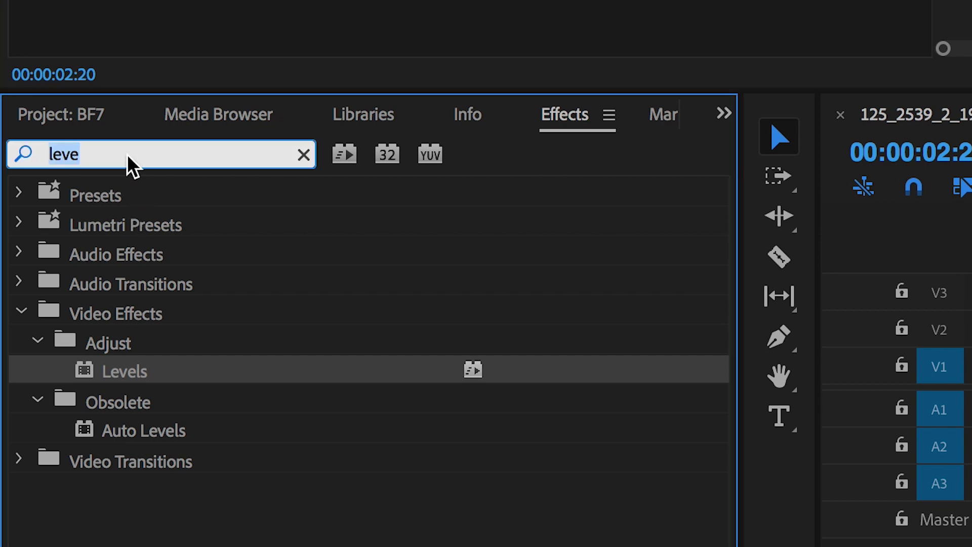
{"action": "type", "text": "fast"}
{"action": "left_click", "coordinate": [161, 407]}
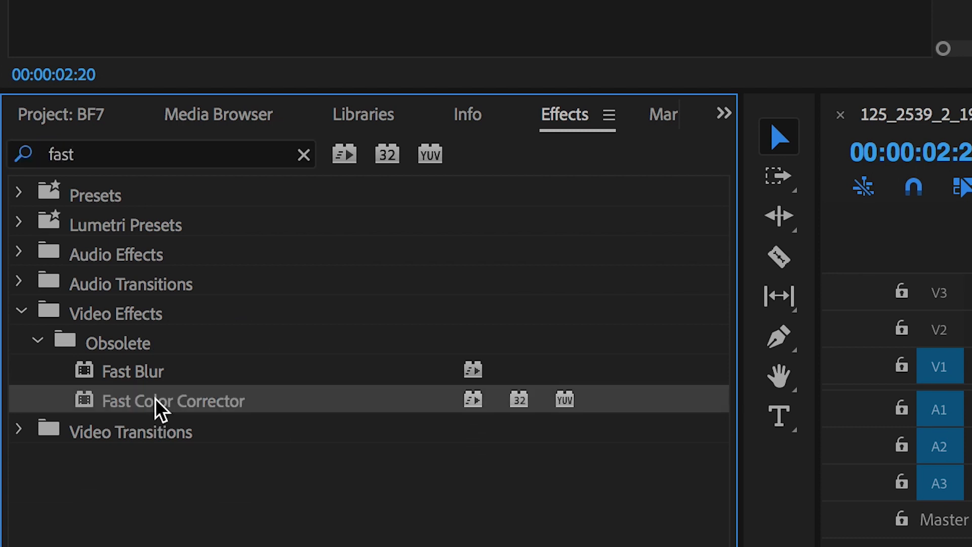
{"action": "left_click_drag", "start_coordinate": [239, 26], "coordinate": [93, 308]}
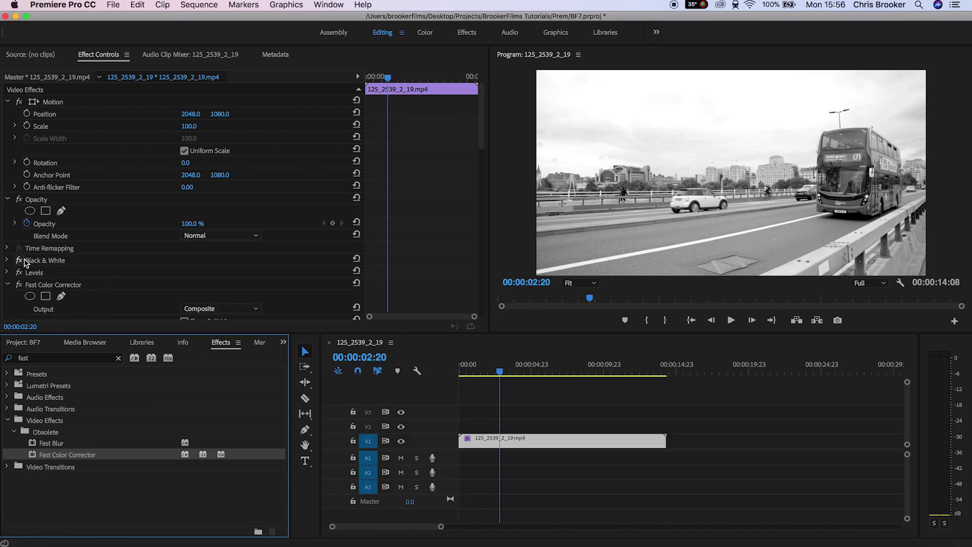
{"action": "left_click", "coordinate": [42, 261]}
{"action": "scroll", "coordinate": [115, 254], "scroll_direction": "down", "scroll_amount": 2}
{"action": "scroll", "coordinate": [121, 236], "scroll_direction": "down", "scroll_amount": 5}
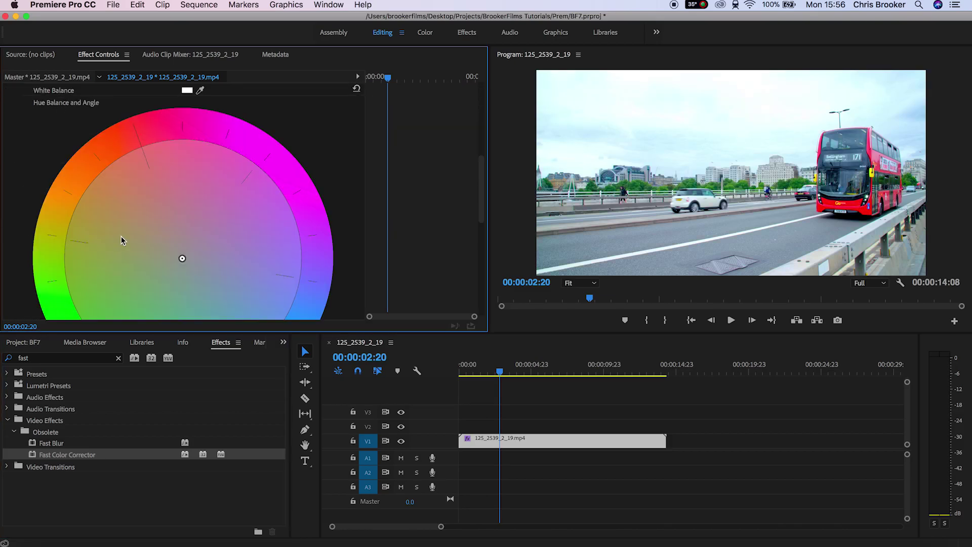
{"action": "scroll", "coordinate": [120, 237], "scroll_direction": "down", "scroll_amount": 5}
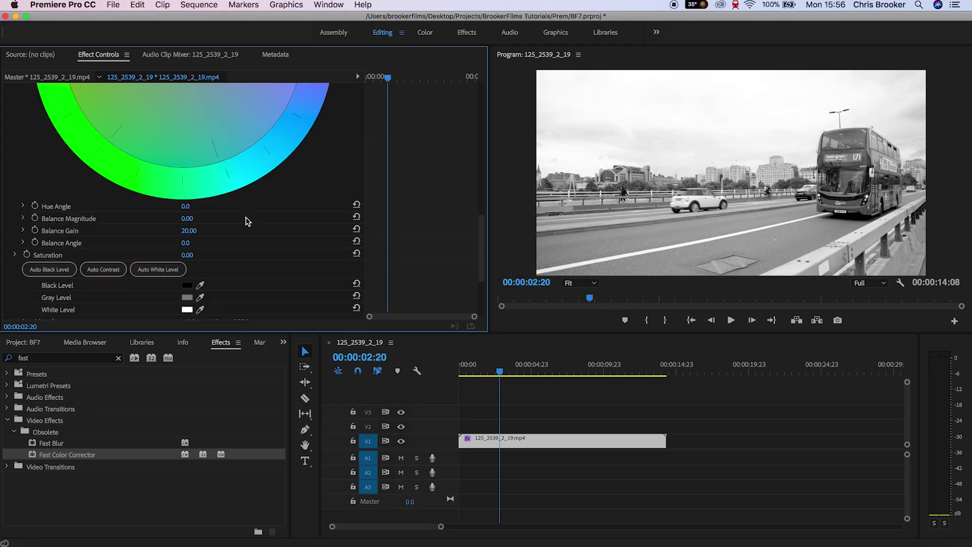
{"action": "scroll", "coordinate": [259, 238], "scroll_direction": "up", "scroll_amount": 5}
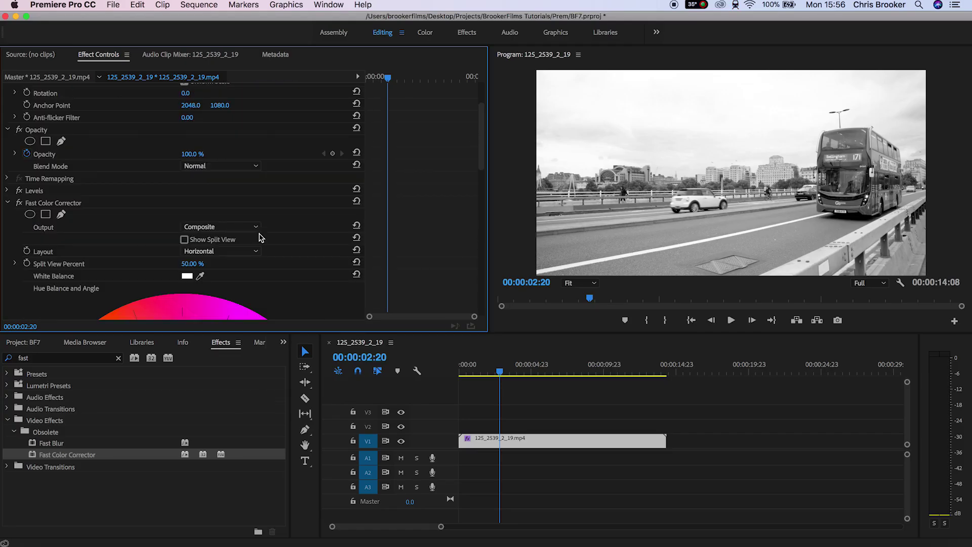
Drag the Fast Color Corrector header above Levels in Effect Controls.
{"action": "left_click_drag", "start_coordinate": [56, 205], "coordinate": [60, 193]}
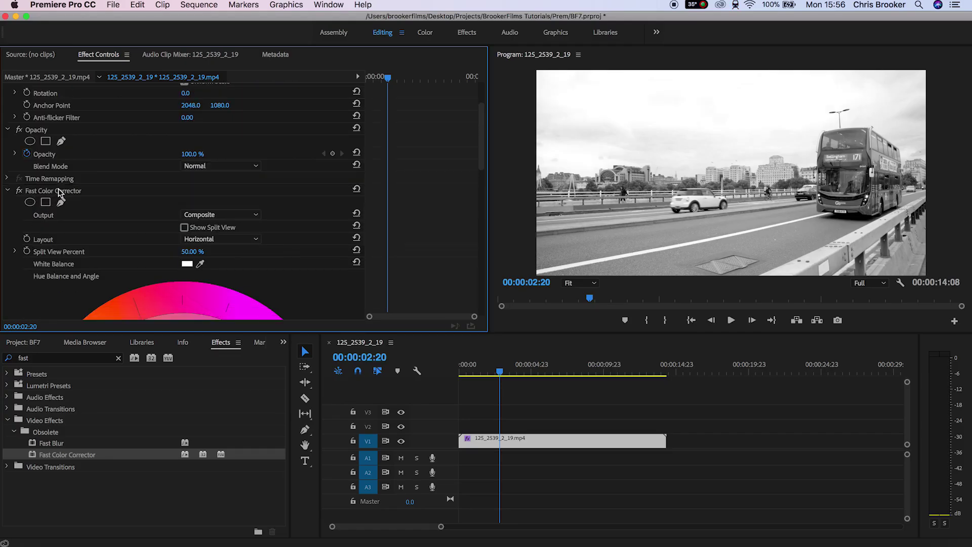